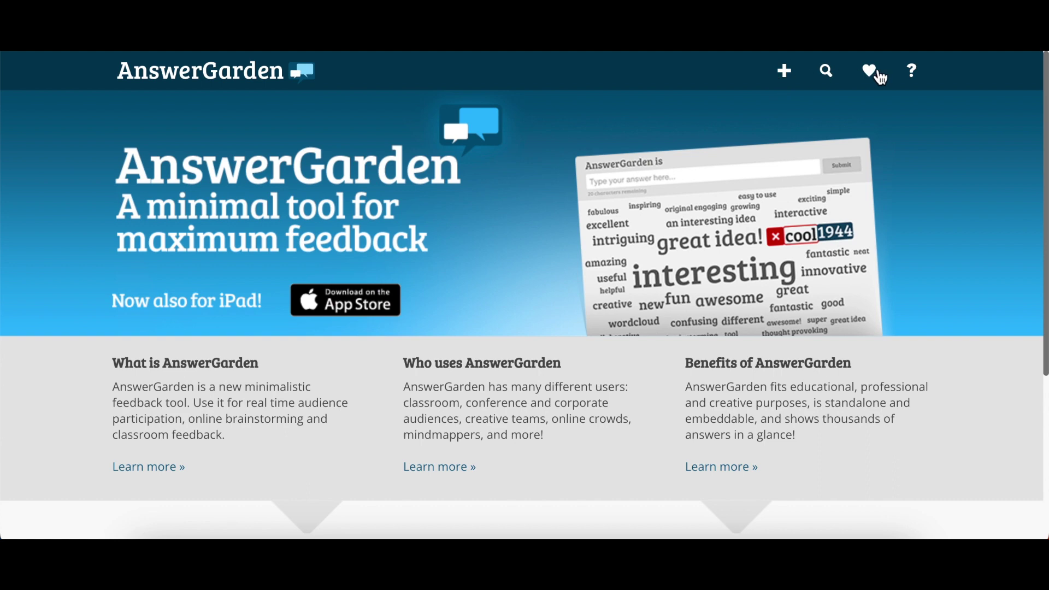
# Start a new AnswerGarden with the topic 'What is your favorite food?'.
pyautogui.click(785, 75)
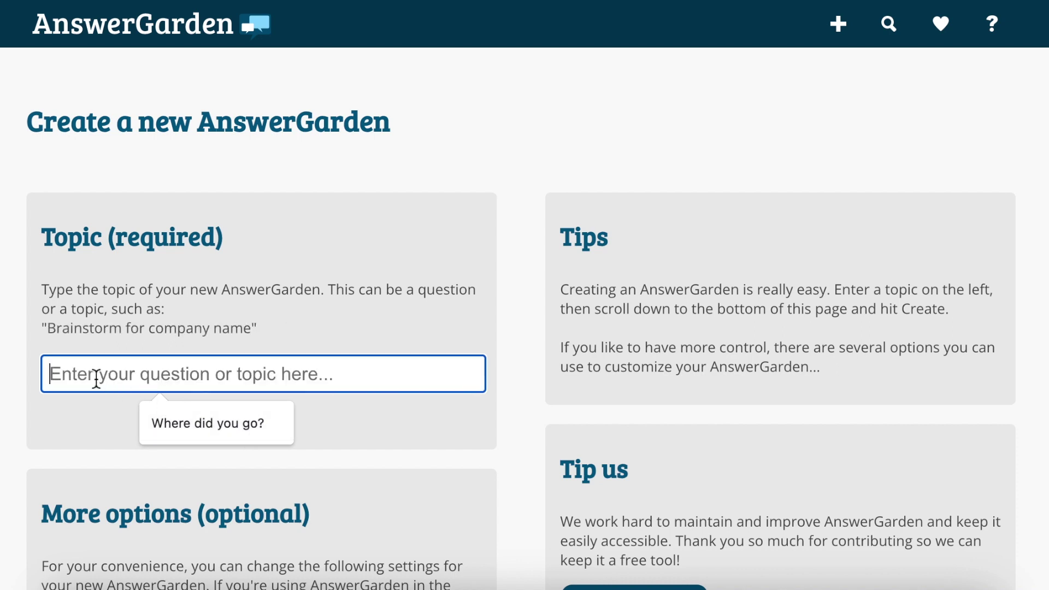
pyautogui.write('What is yoru')
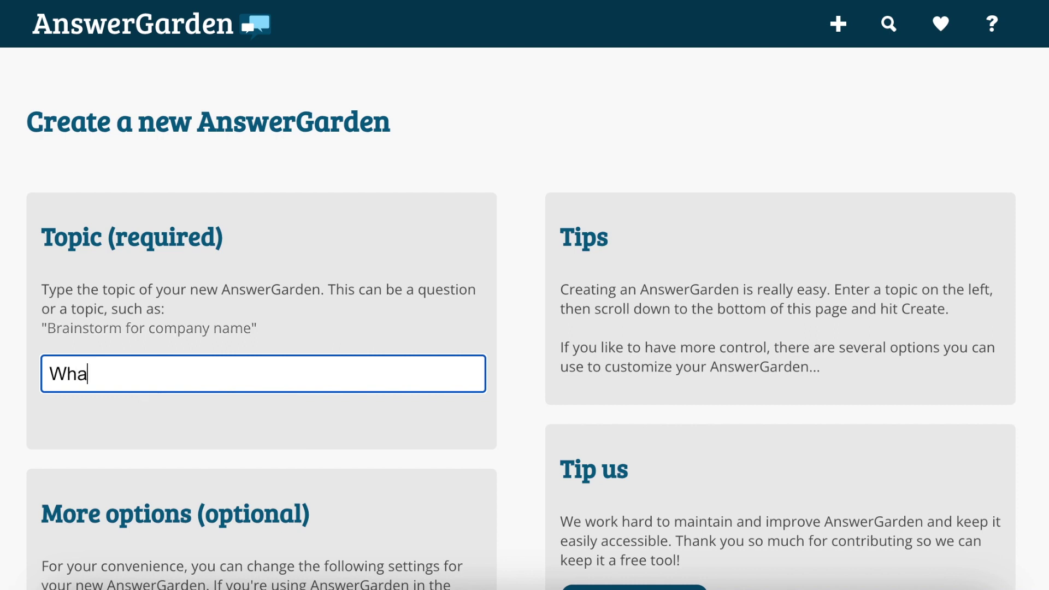
pyautogui.press('BackSpace')
pyautogui.press('BackSpace')
pyautogui.press('BackSpace')
pyautogui.write('ur')
pyautogui.press('BackSpace')
pyautogui.press('BackSpace')
pyautogui.write('ur favort')
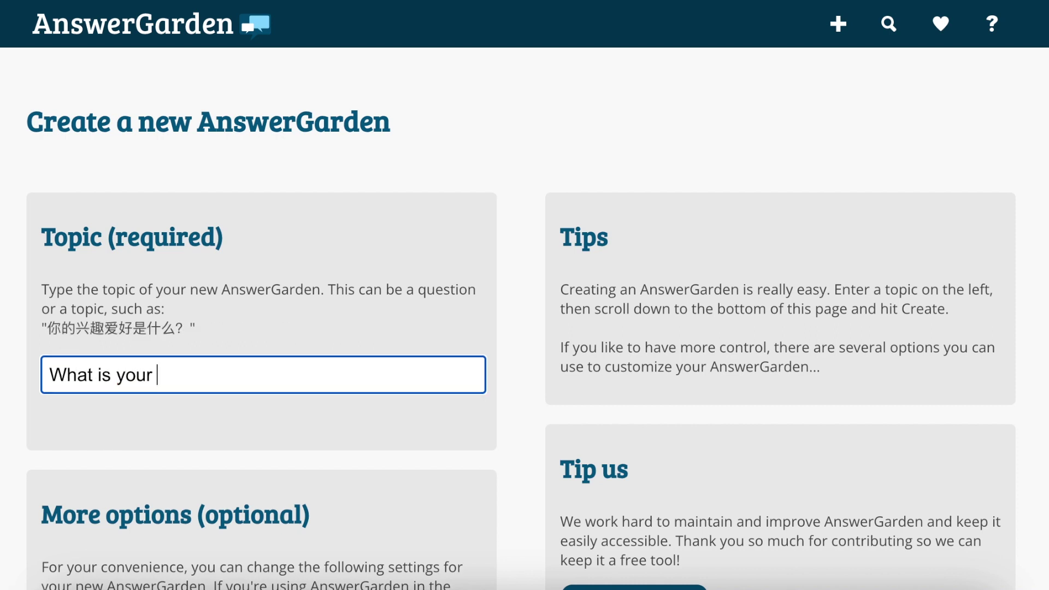
pyautogui.press('BackSpace')
pyautogui.write('ite food?')
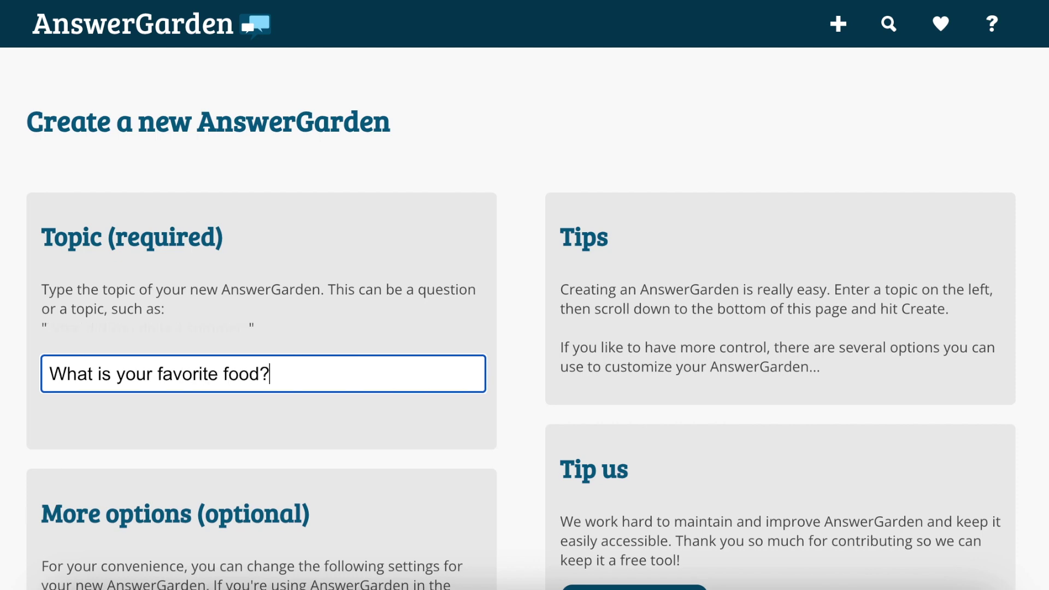
pyautogui.scroll(-5, 88, 355)
# Try the Brainstorm, Moderator and Locked modes, then settle on Classroom mode.
pyautogui.scroll(-2, 88, 355)
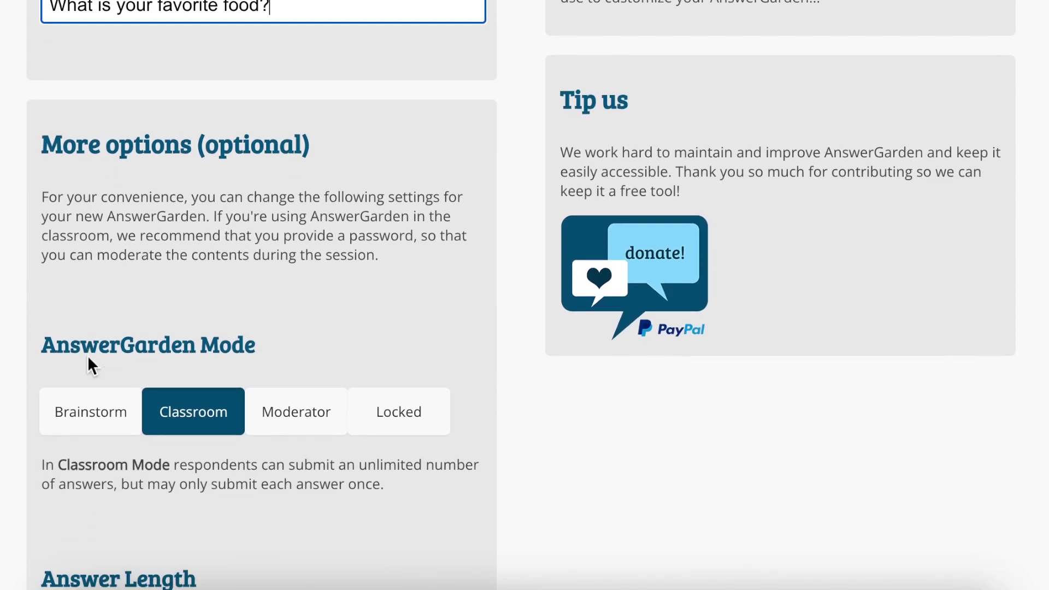
pyautogui.click(71, 383)
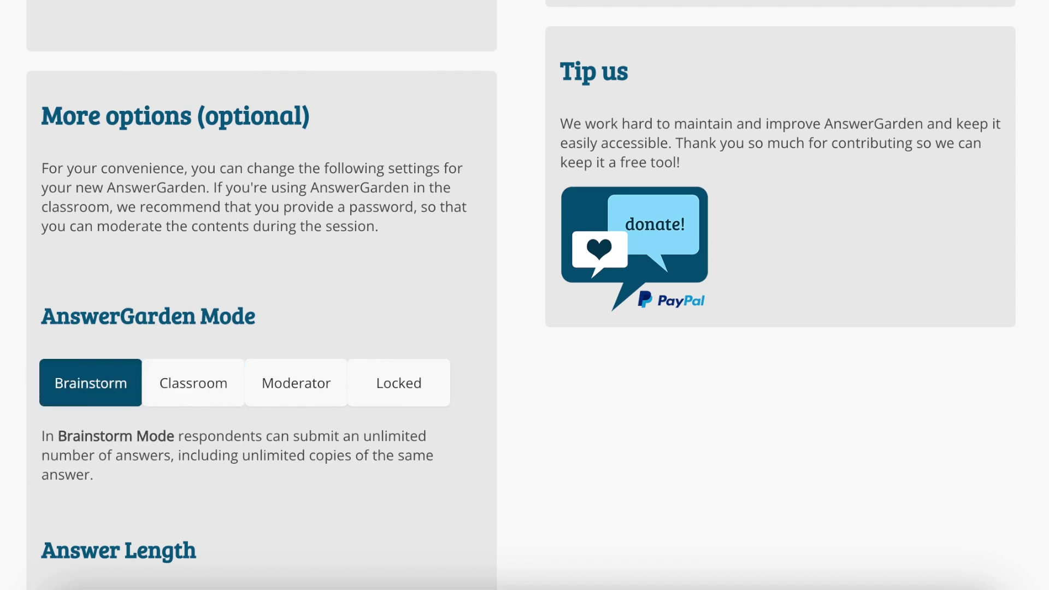
pyautogui.scroll(-1, 33, 468)
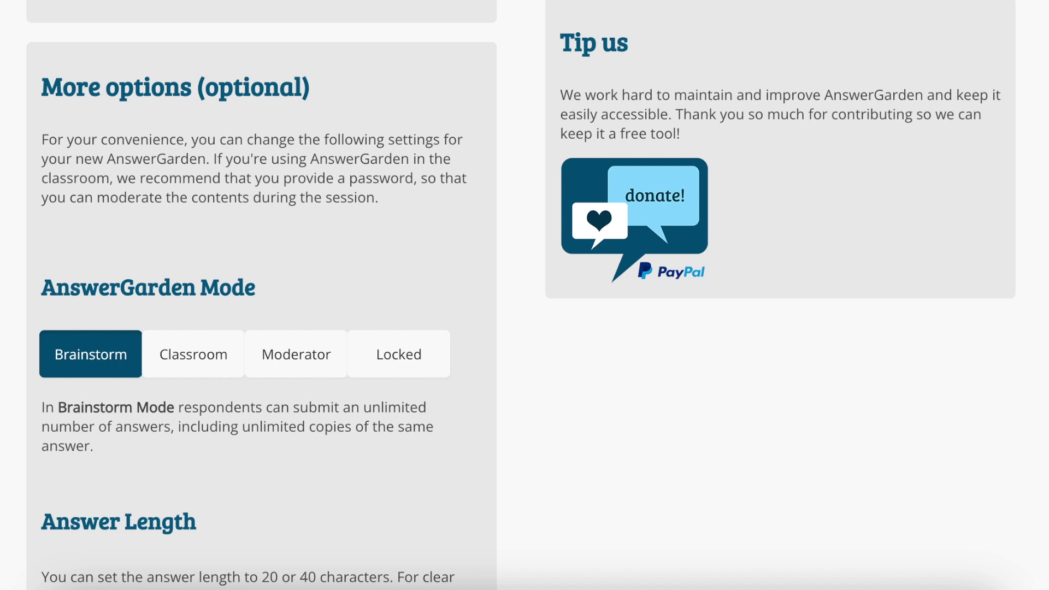
pyautogui.click(192, 359)
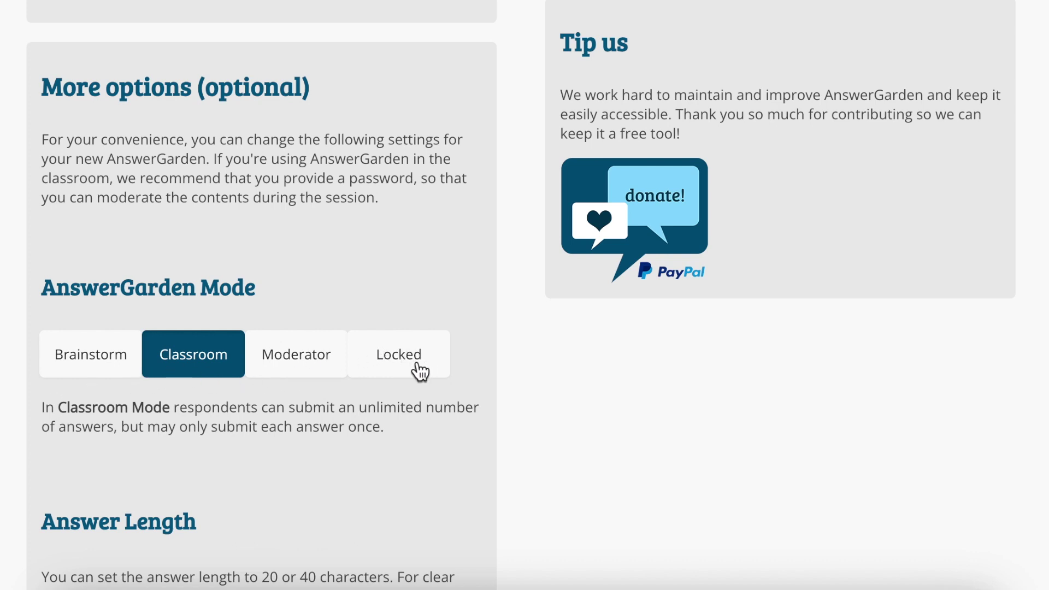
pyautogui.click(327, 365)
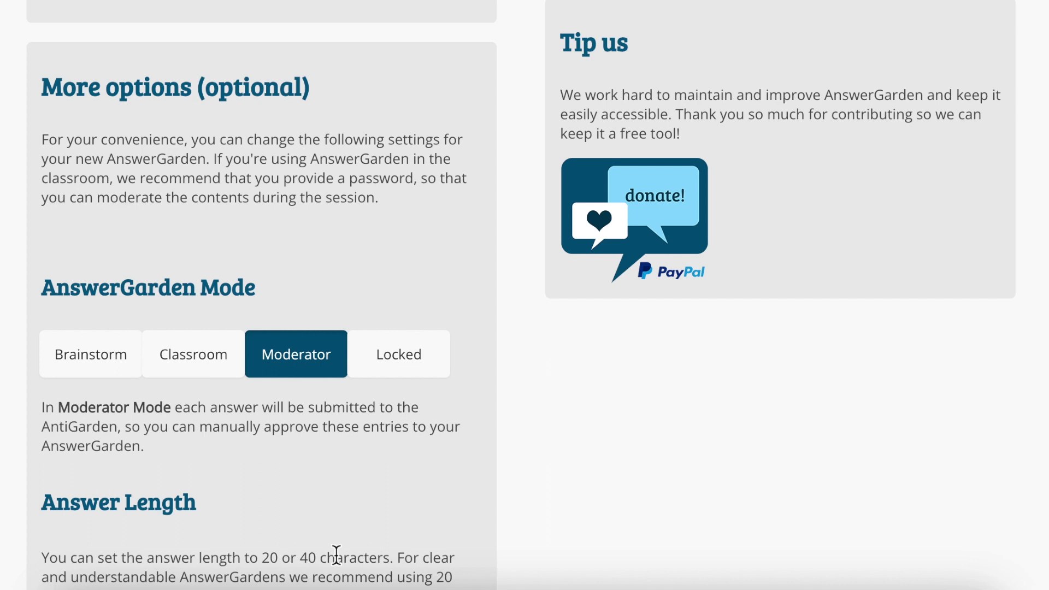
pyautogui.click(419, 376)
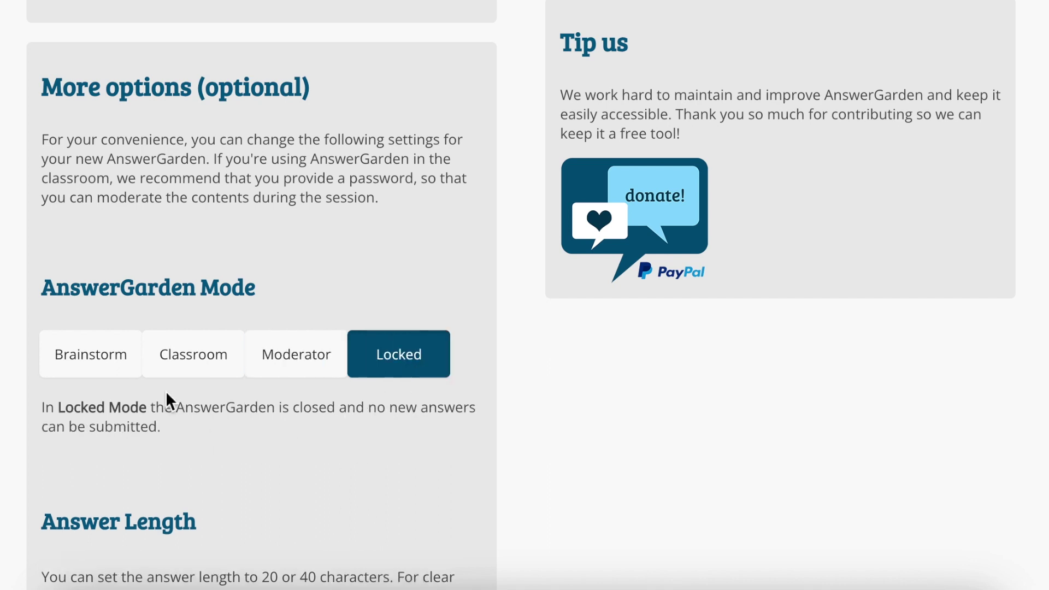
pyautogui.click(173, 371)
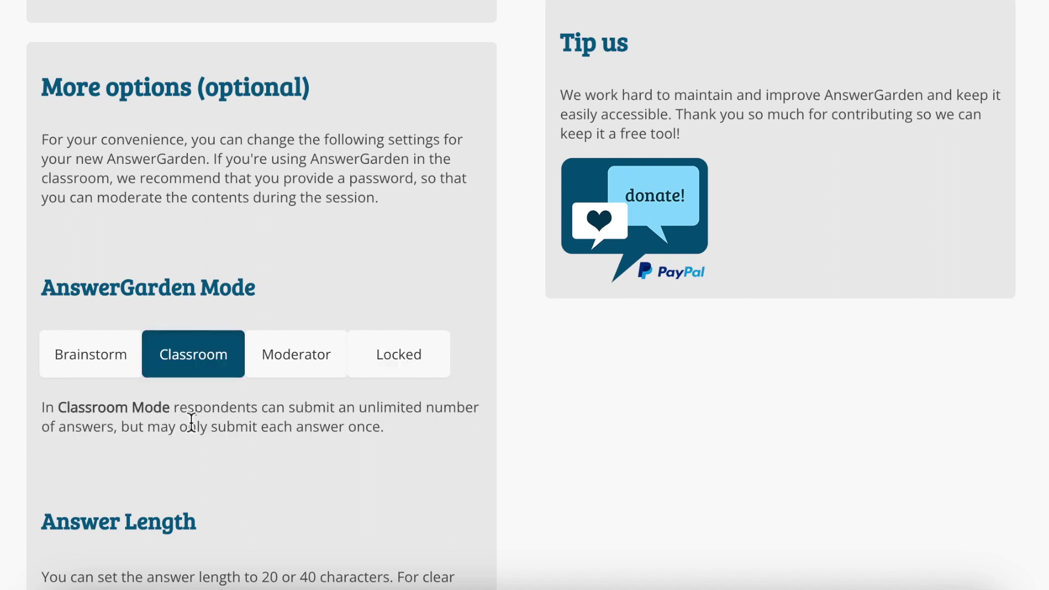
pyautogui.scroll(-6, 221, 463)
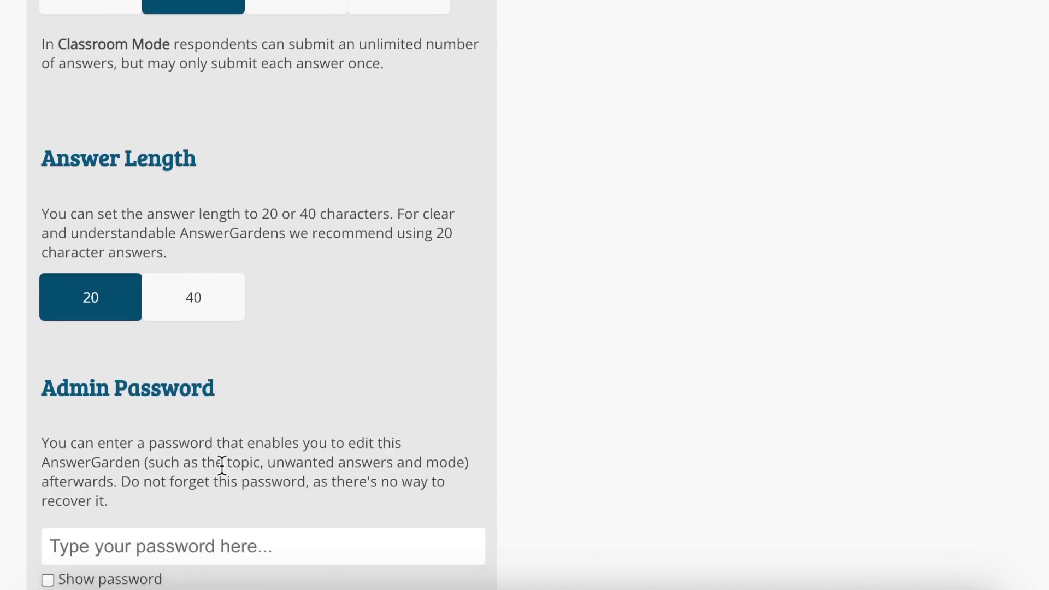
# Try a 40-character answer length, then keep answers limited to 20 characters.
pyautogui.scroll(-1, 152, 334)
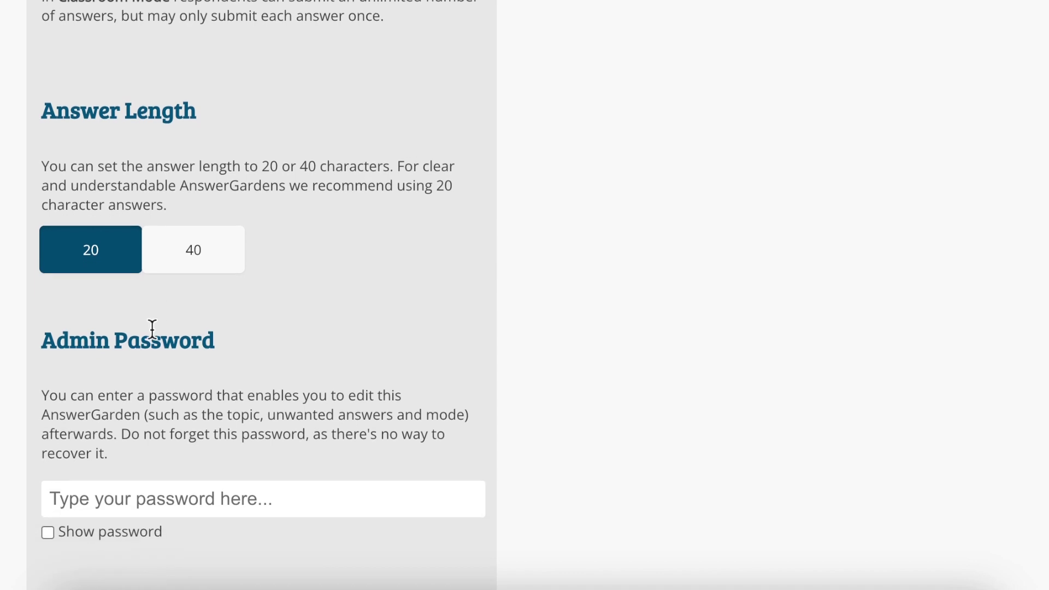
pyautogui.scroll(-1, 152, 327)
pyautogui.click(213, 236)
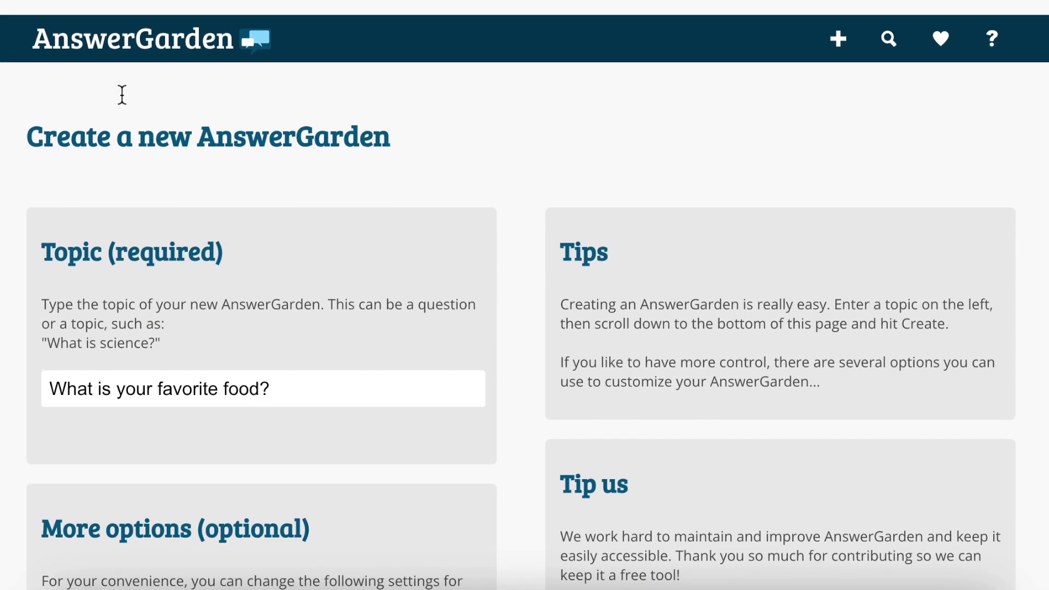
pyautogui.scroll(-15, 158, 314)
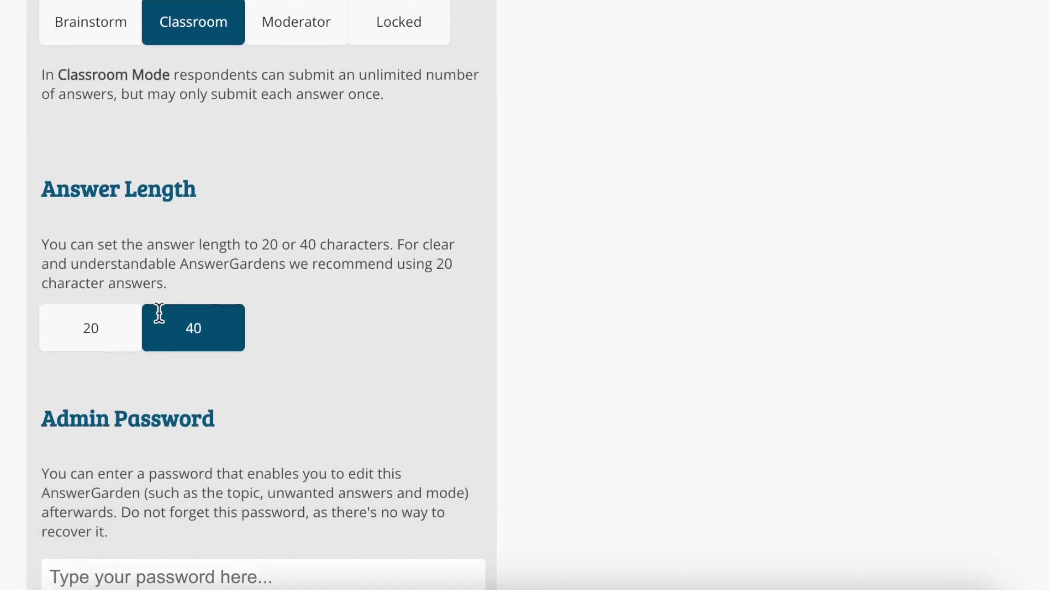
pyautogui.click(102, 198)
# Turn the spam filter on.
pyautogui.scroll(-1, 127, 402)
pyautogui.scroll(1, 127, 401)
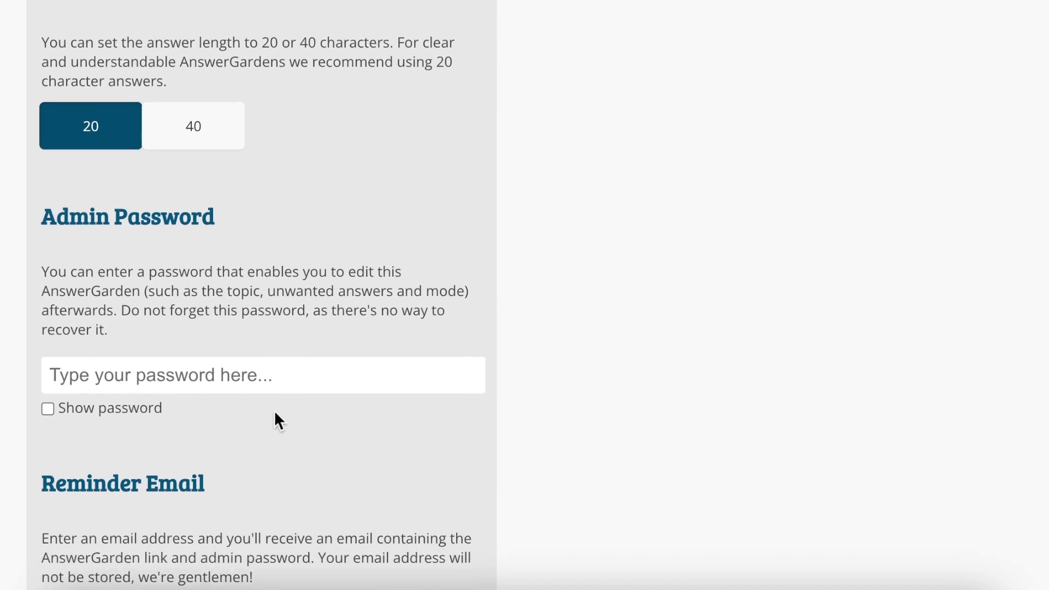
pyautogui.scroll(-2, 255, 381)
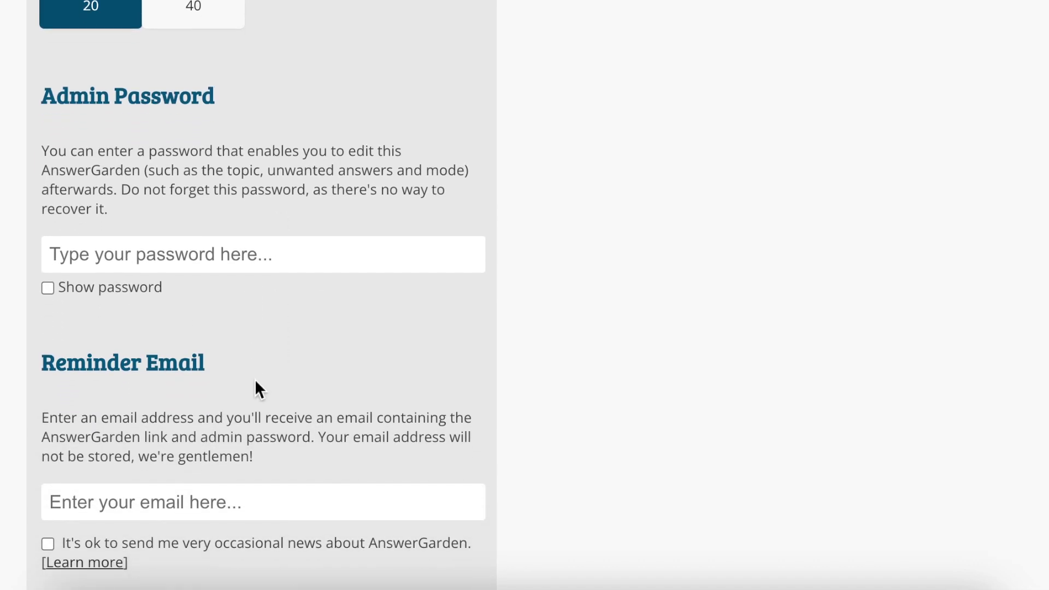
pyautogui.scroll(-1, 255, 379)
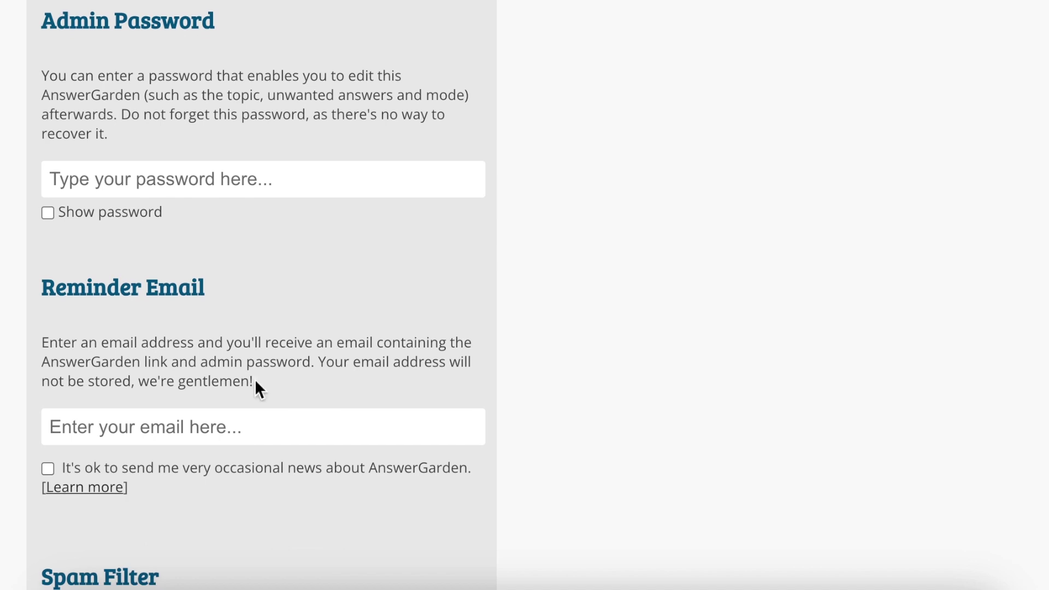
pyautogui.scroll(-6, 290, 411)
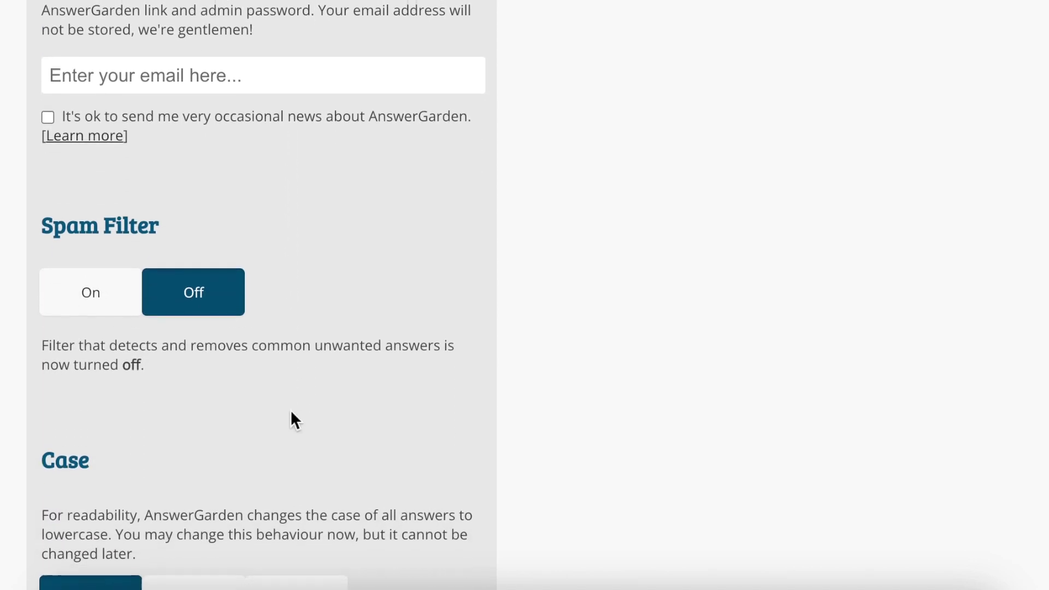
pyautogui.scroll(-2, 292, 412)
pyautogui.click(89, 159)
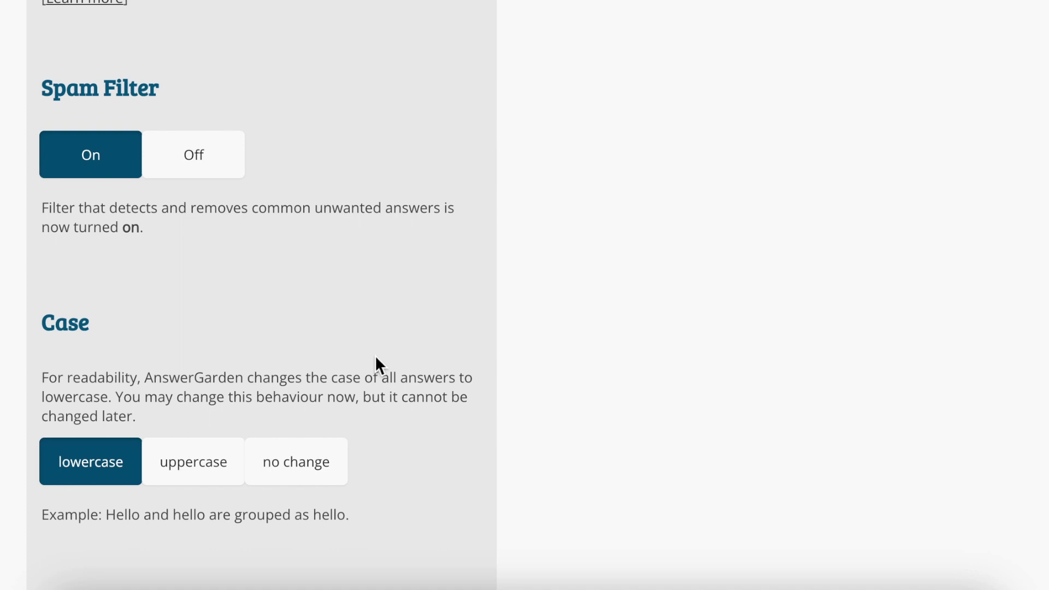
# Set local discoverability to Hidden and create the garden.
pyautogui.scroll(-4, 376, 359)
pyautogui.scroll(-2, 375, 358)
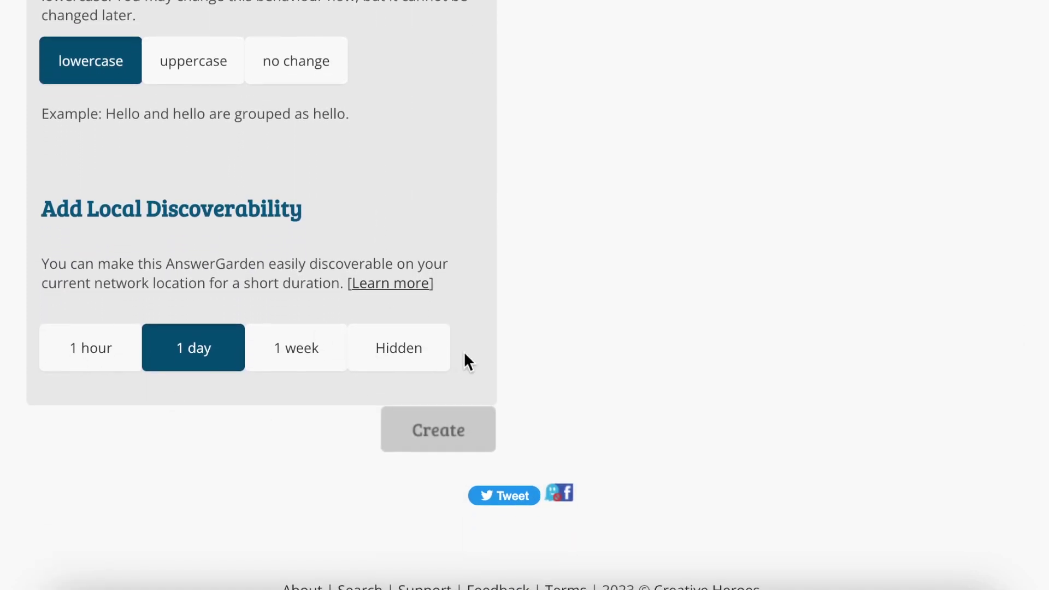
pyautogui.click(85, 350)
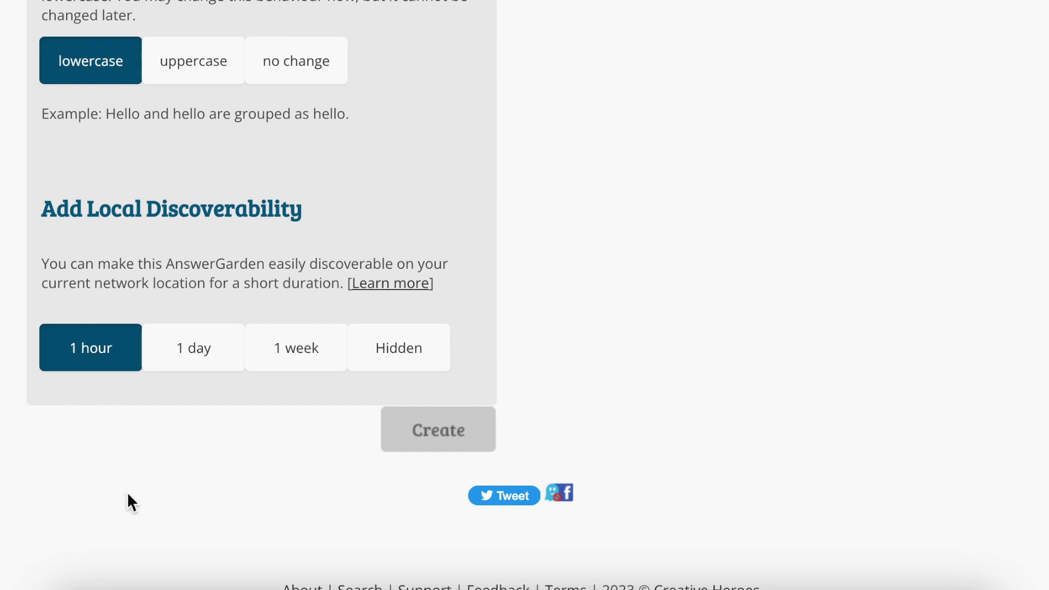
pyautogui.click(424, 371)
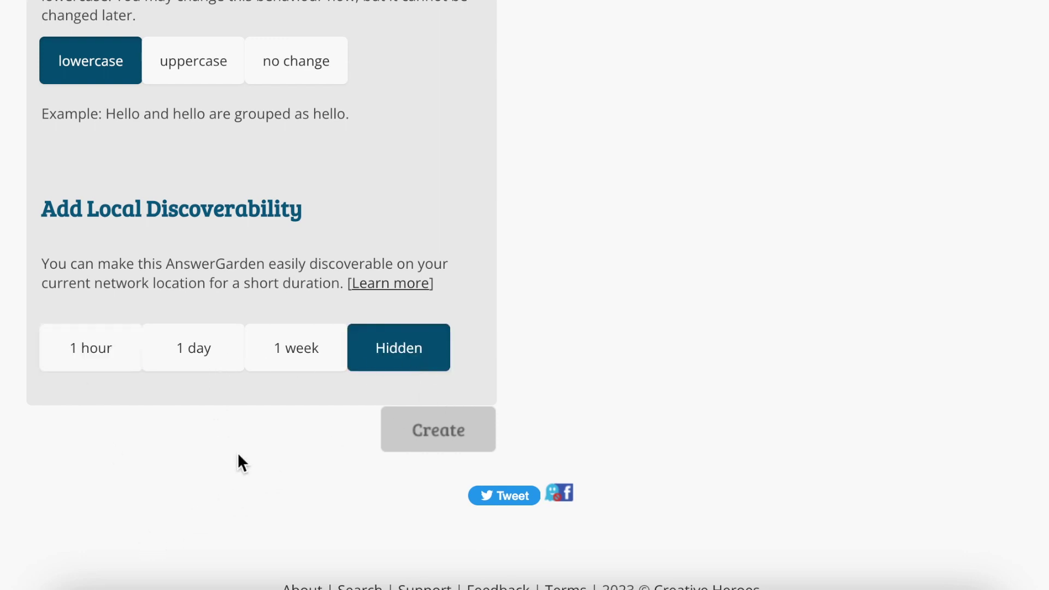
pyautogui.scroll(-1, 237, 454)
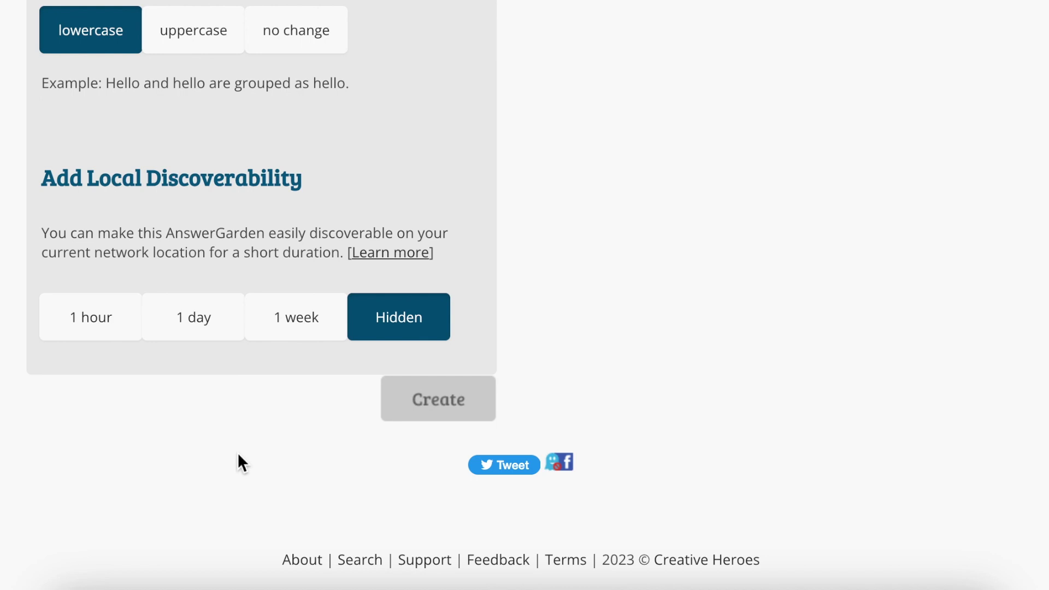
pyautogui.click(429, 408)
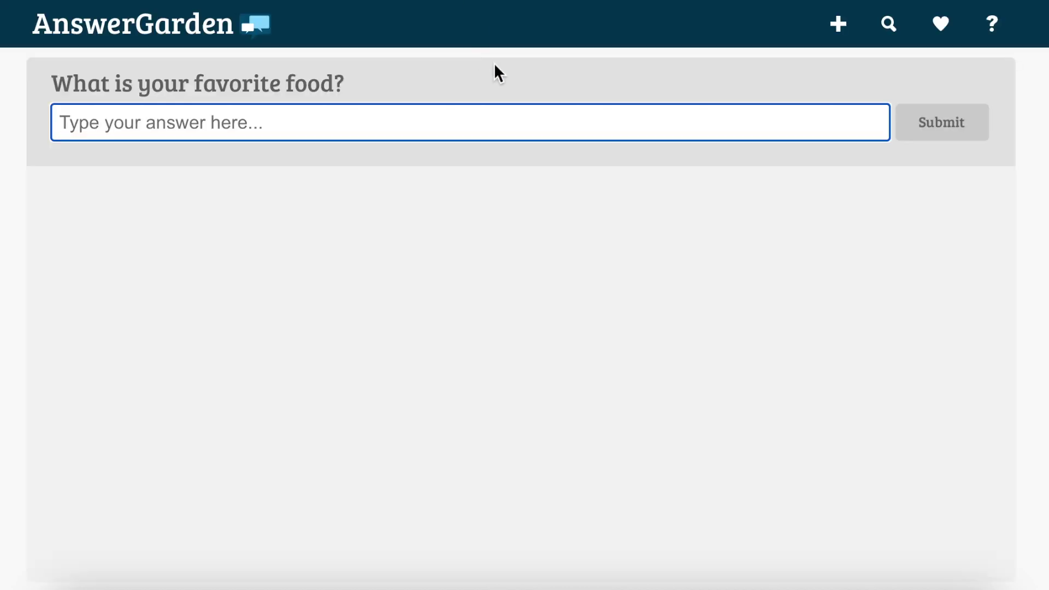
# Submit the answers 'pizza', 'tacos' and 'veggies'.
pyautogui.doubleClick(57, 86)
pyautogui.tripleClick(56, 86)
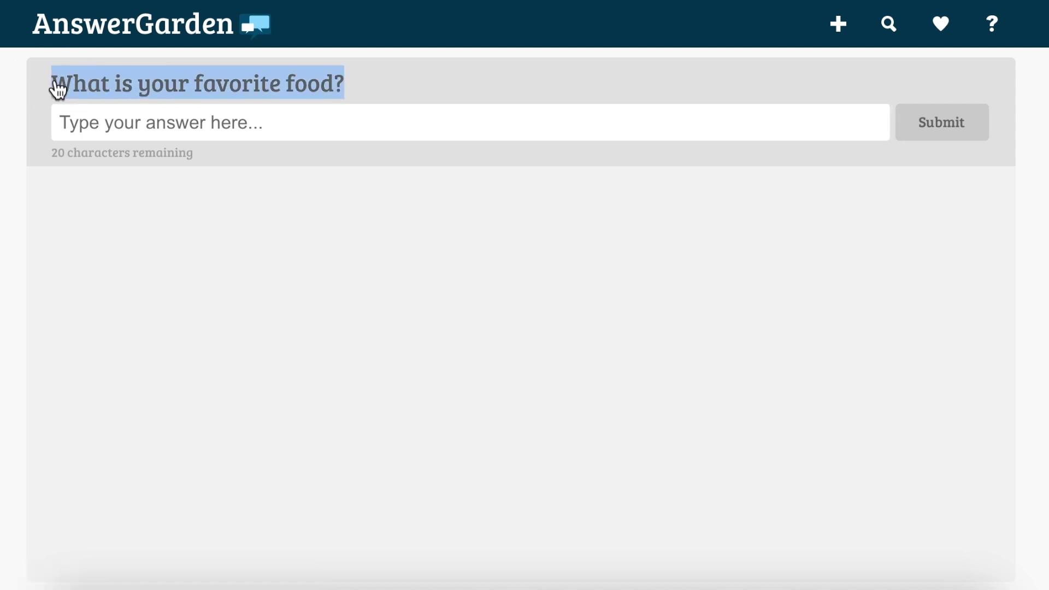
pyautogui.press('super+r')
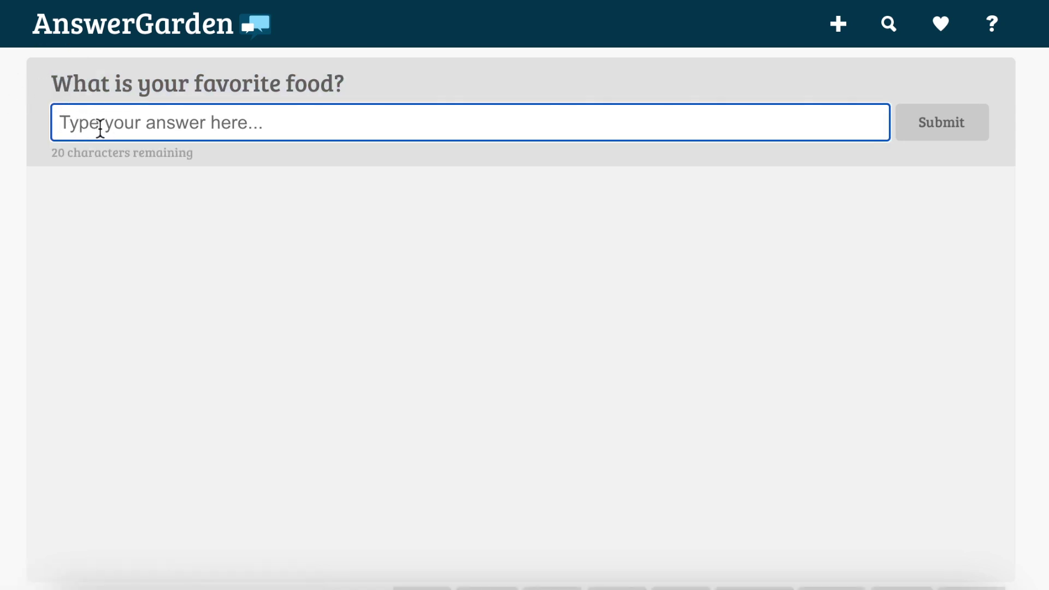
pyautogui.write('pizza')
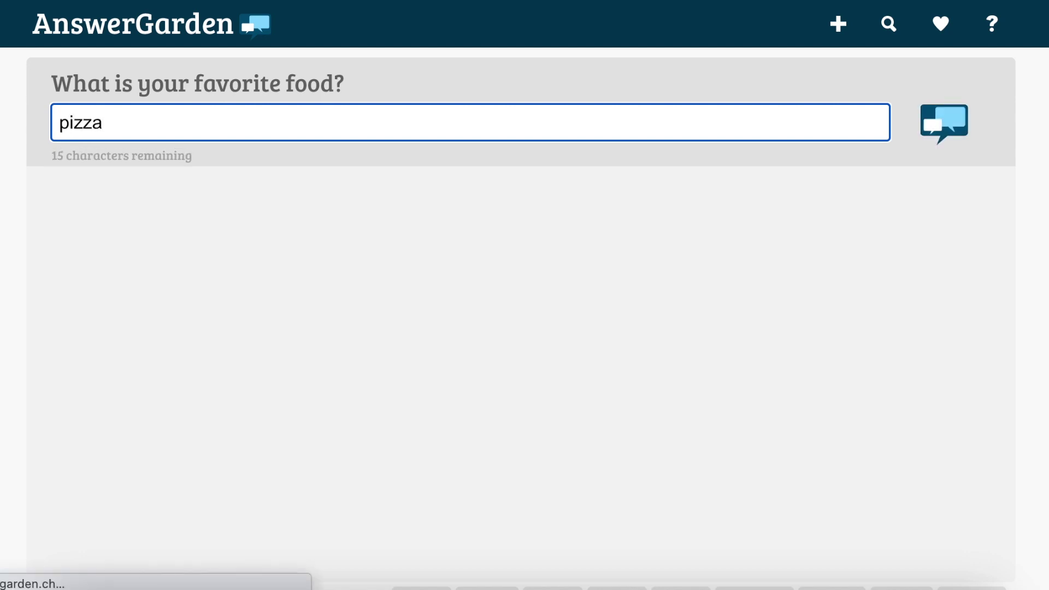
pyautogui.press('Return')
pyautogui.write('ta')
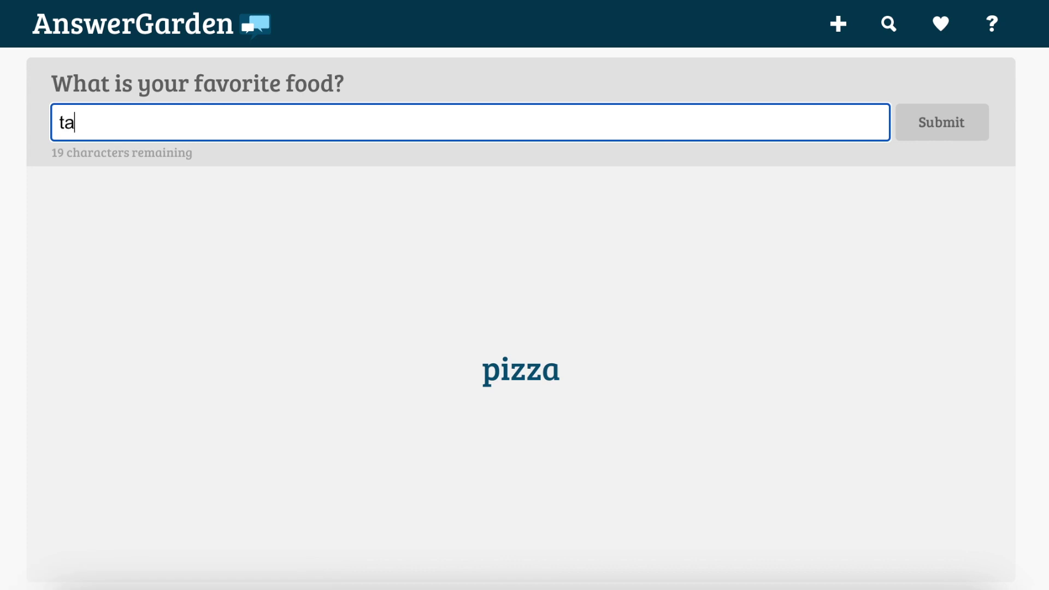
pyautogui.write('cos')
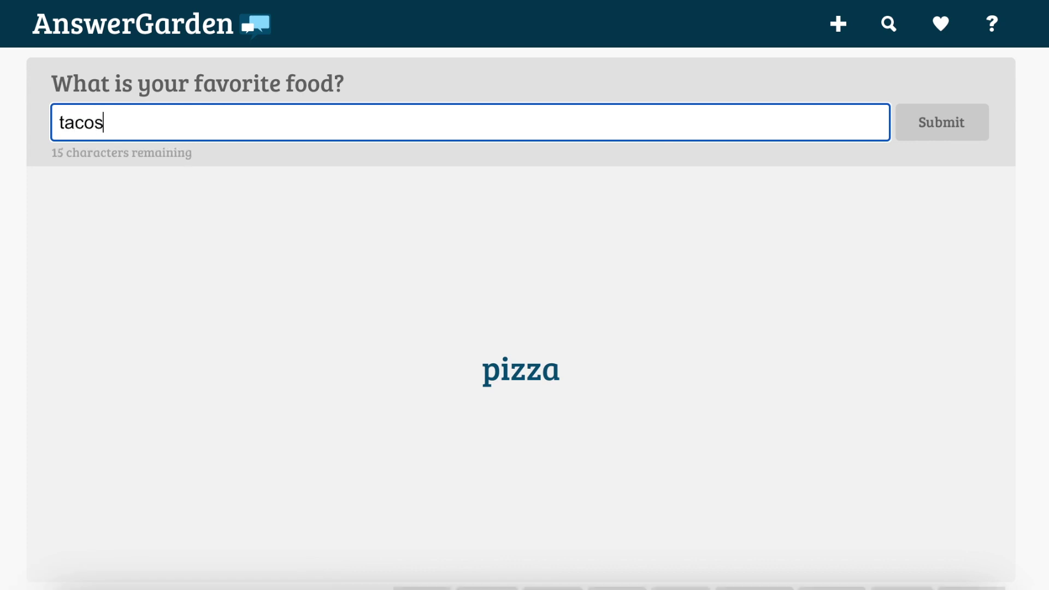
pyautogui.press('Return')
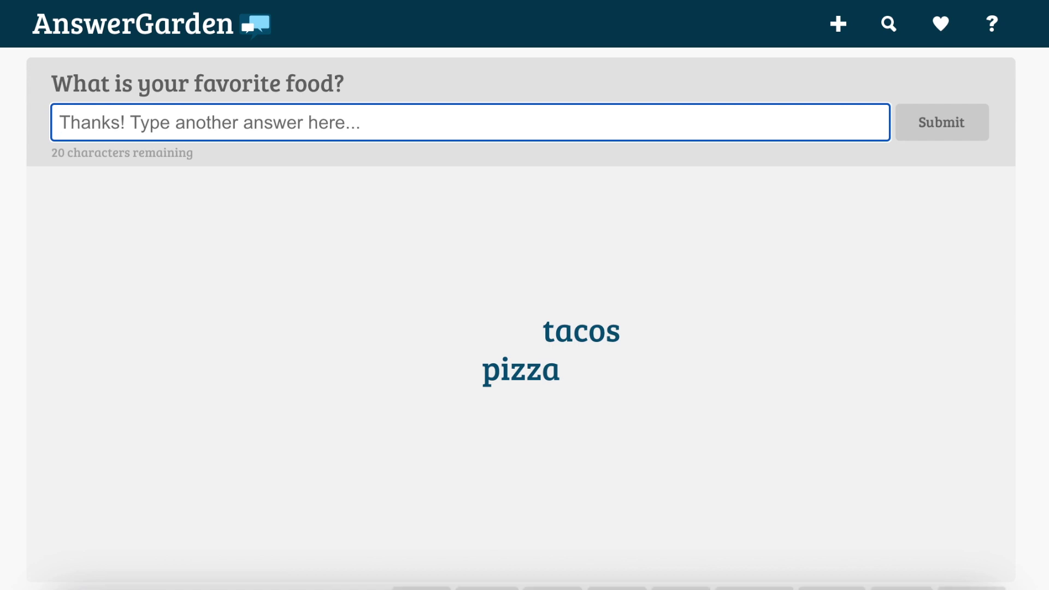
pyautogui.write('veggies')
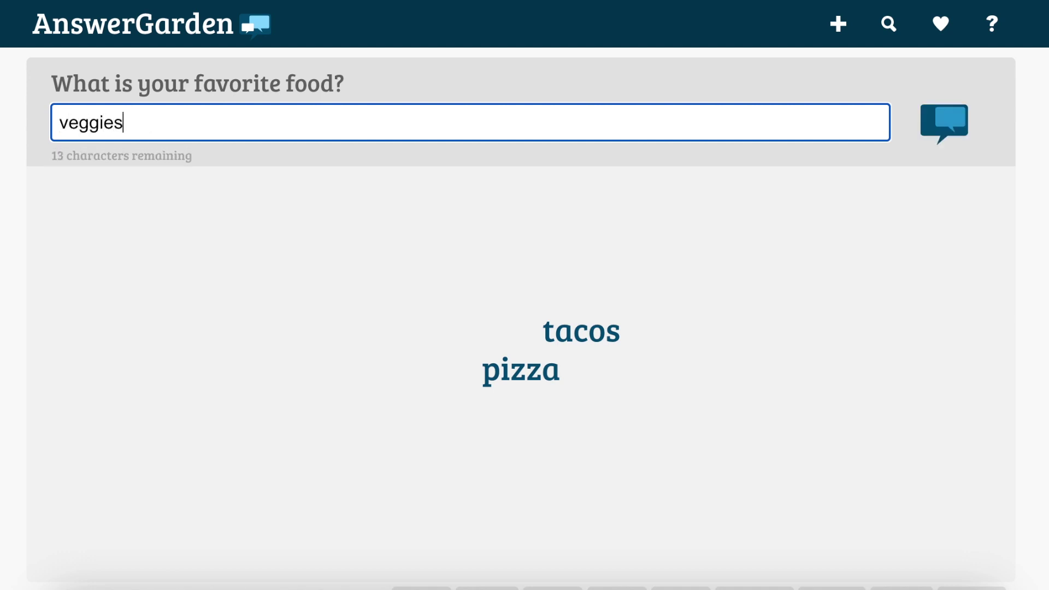
pyautogui.press('Return')
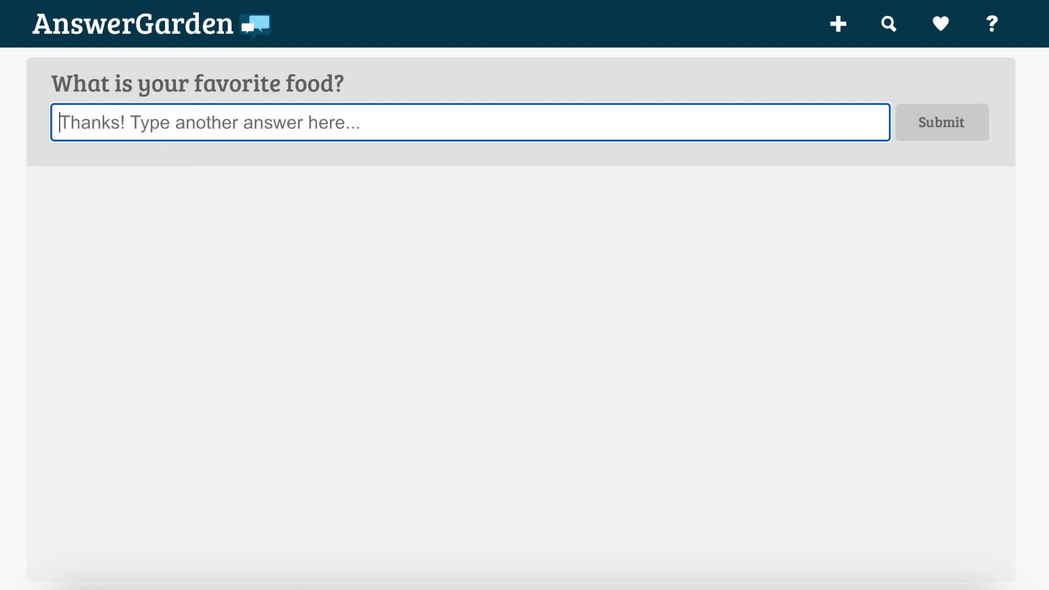
# Submit 'tacos' a second time using the autocomplete suggestion.
pyautogui.write('ta')
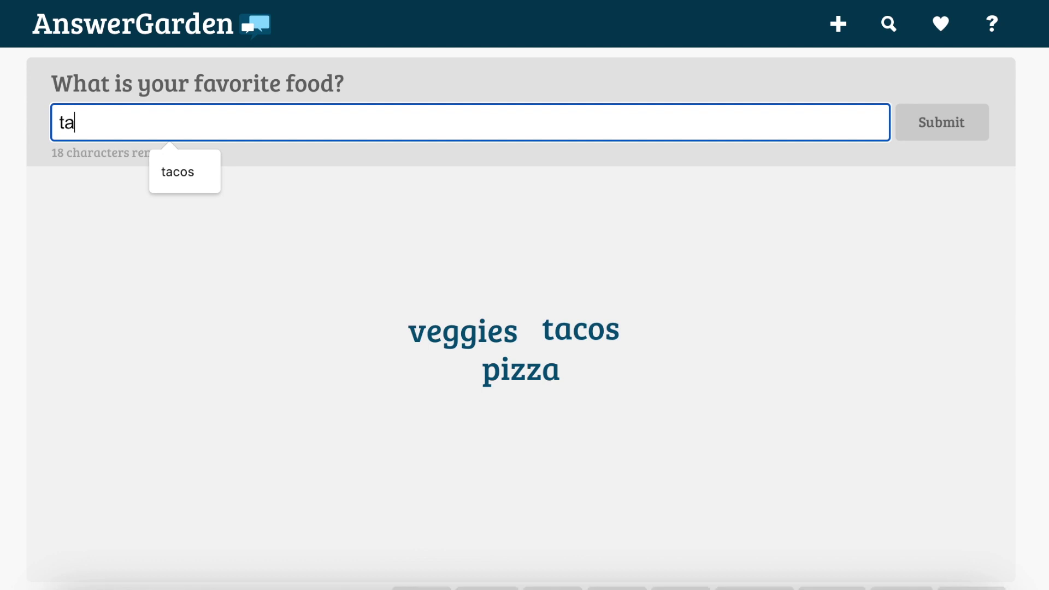
pyautogui.press('Down')
pyautogui.press('Return')
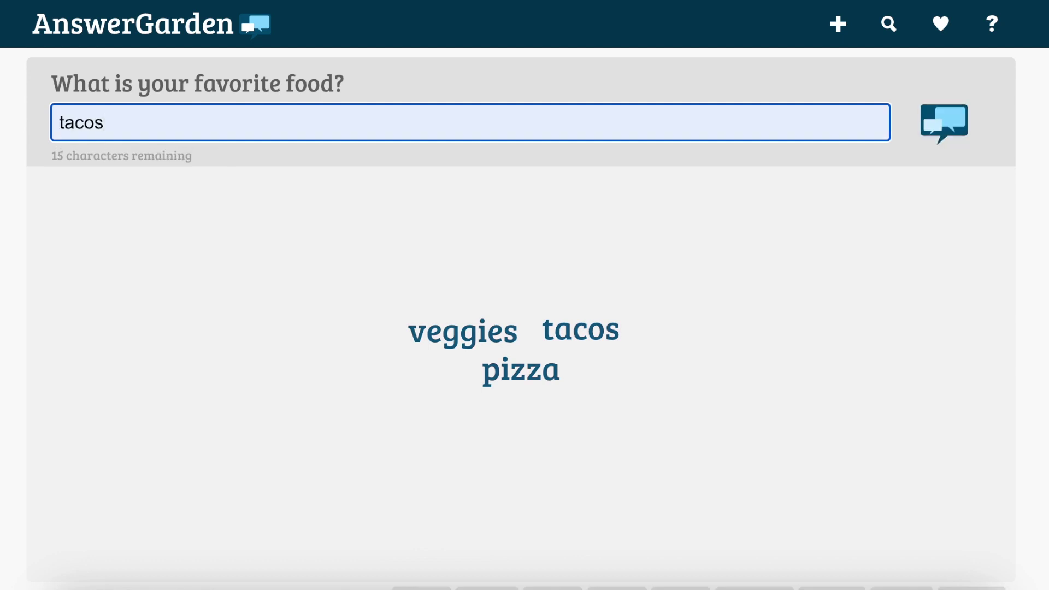
pyautogui.press('Return')
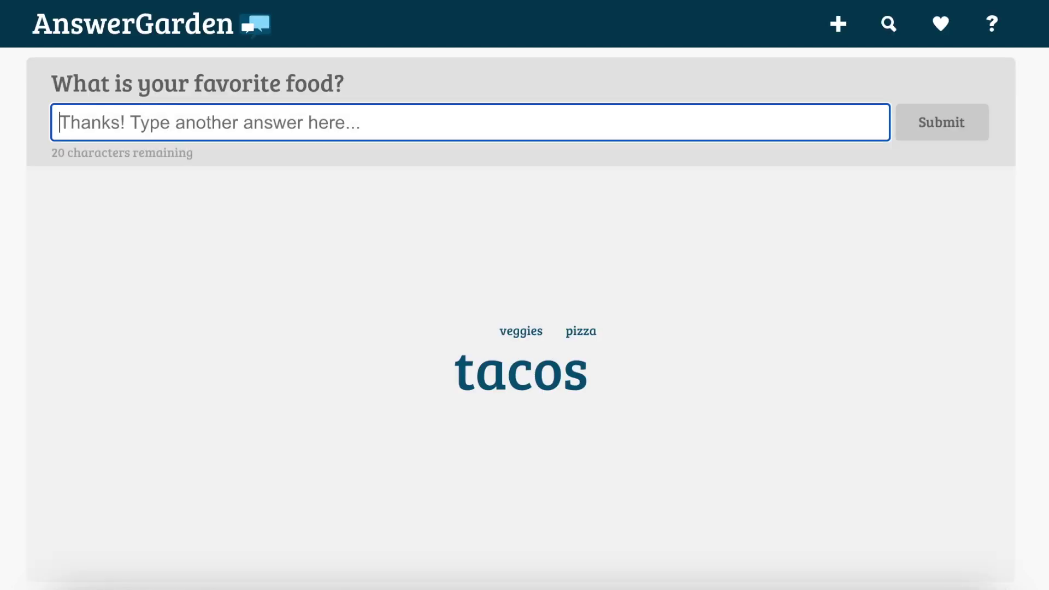
# Check the tacos count, then submit 'spaghetti' and a third 'tacos' answer.
pyautogui.moveTo(489, 389)
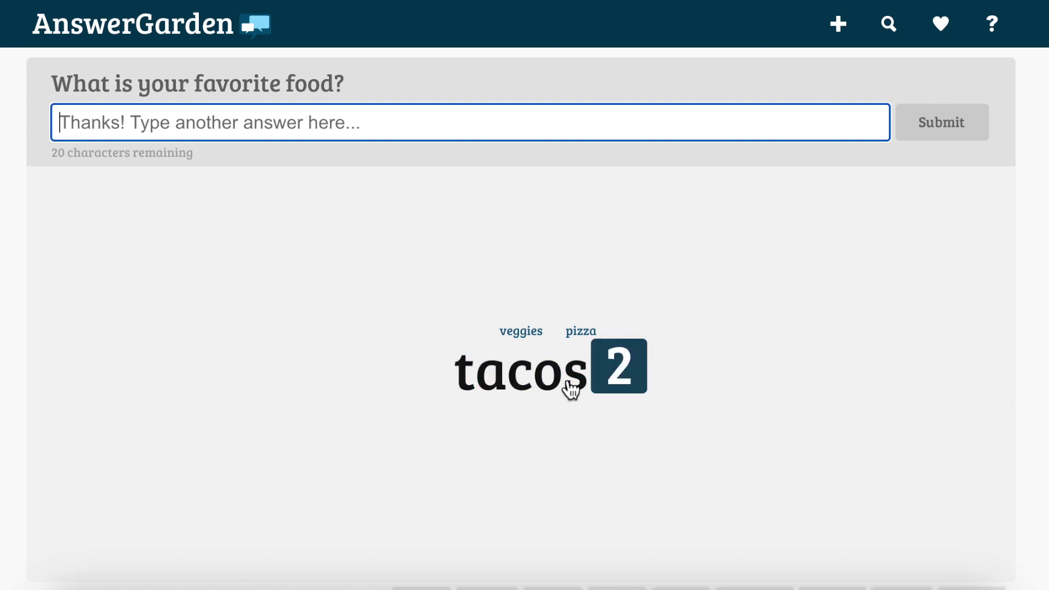
pyautogui.click(156, 121)
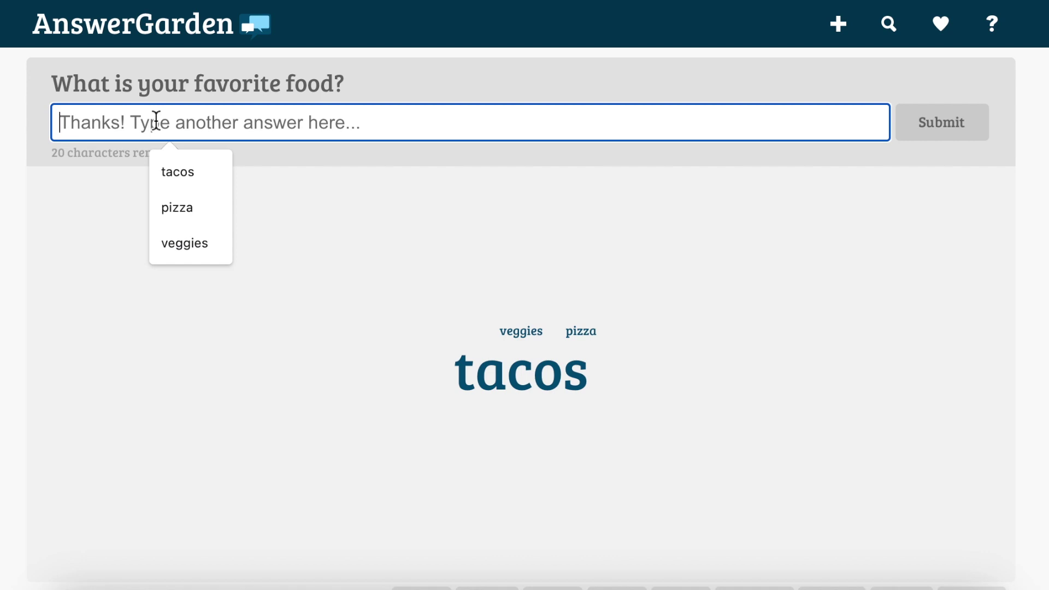
pyautogui.write('spagh')
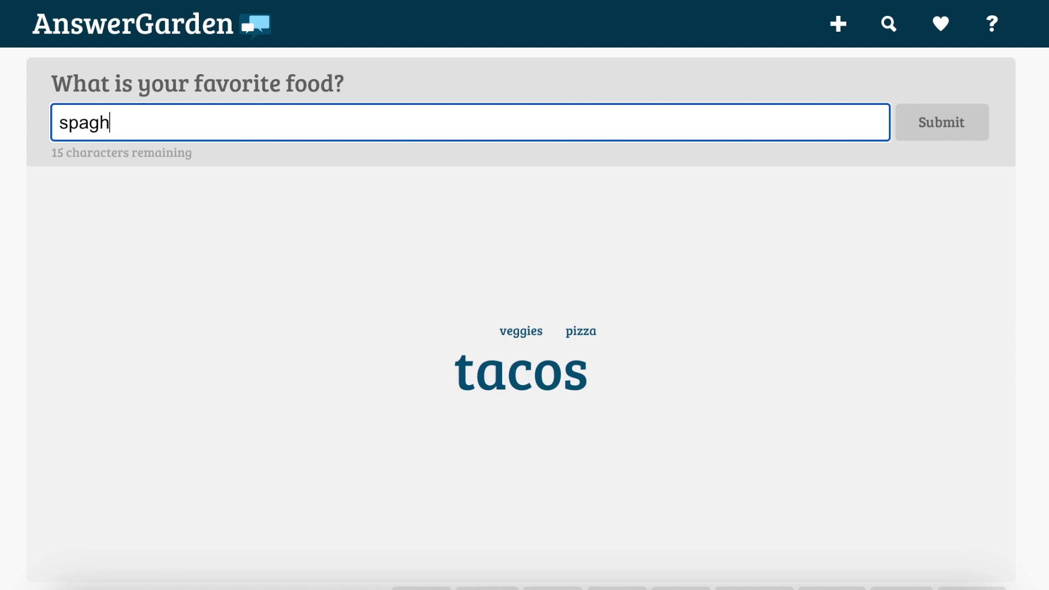
pyautogui.write('etti')
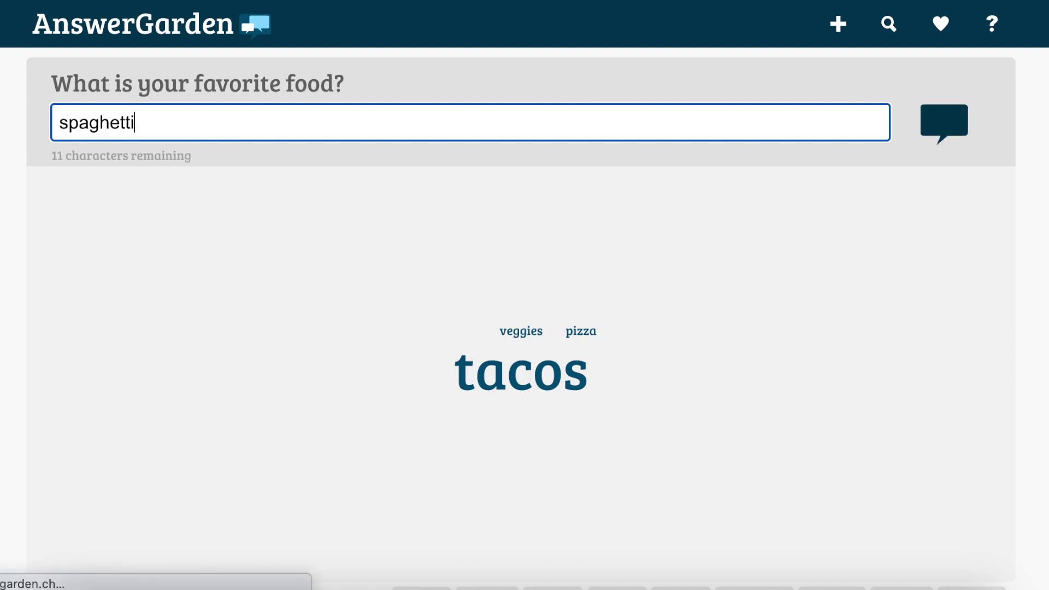
pyautogui.click(941, 122)
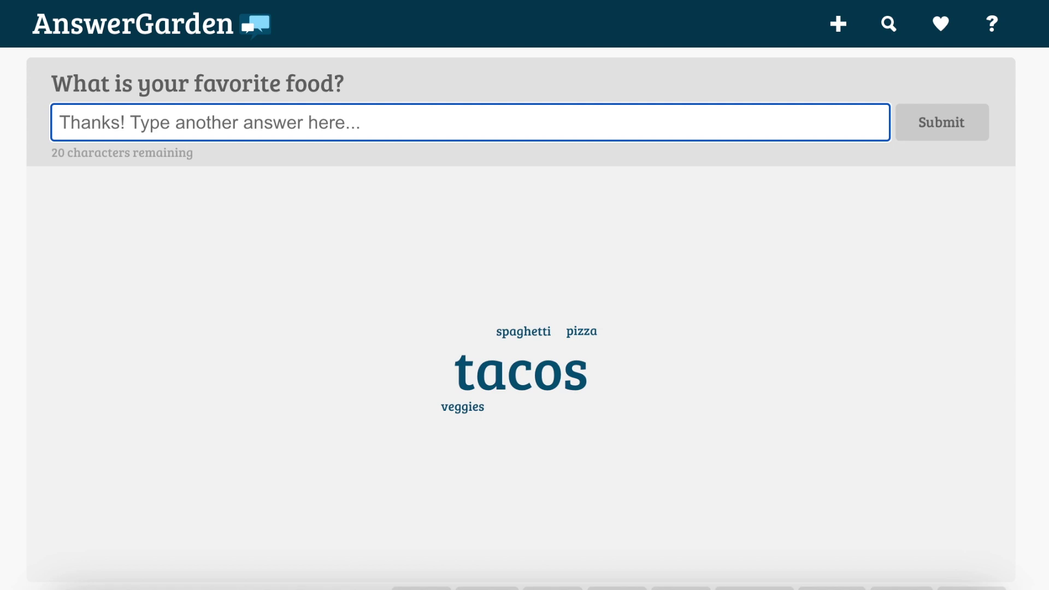
pyautogui.write('tacos')
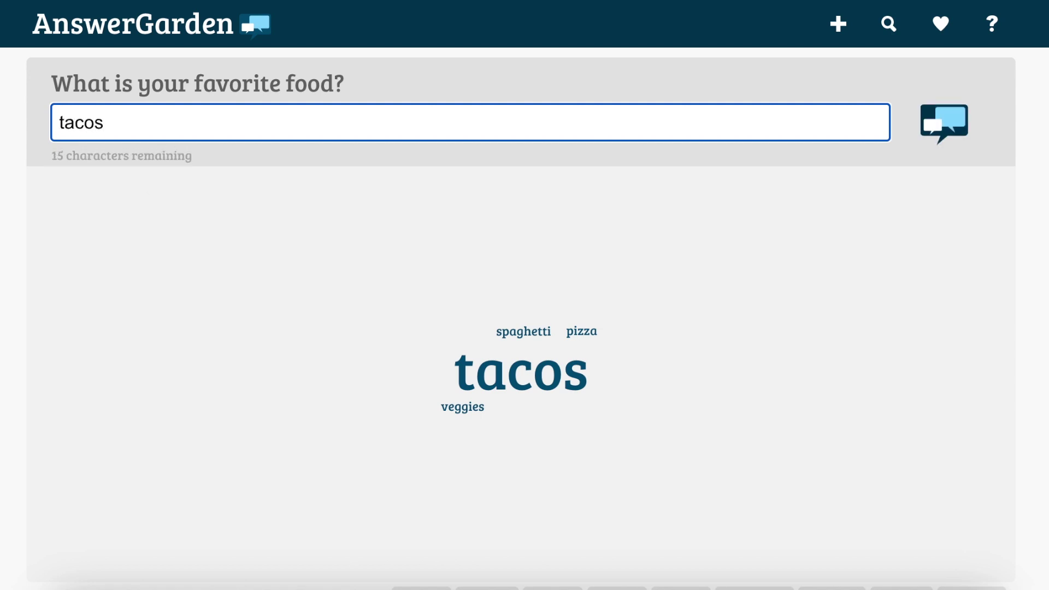
pyautogui.press('Return')
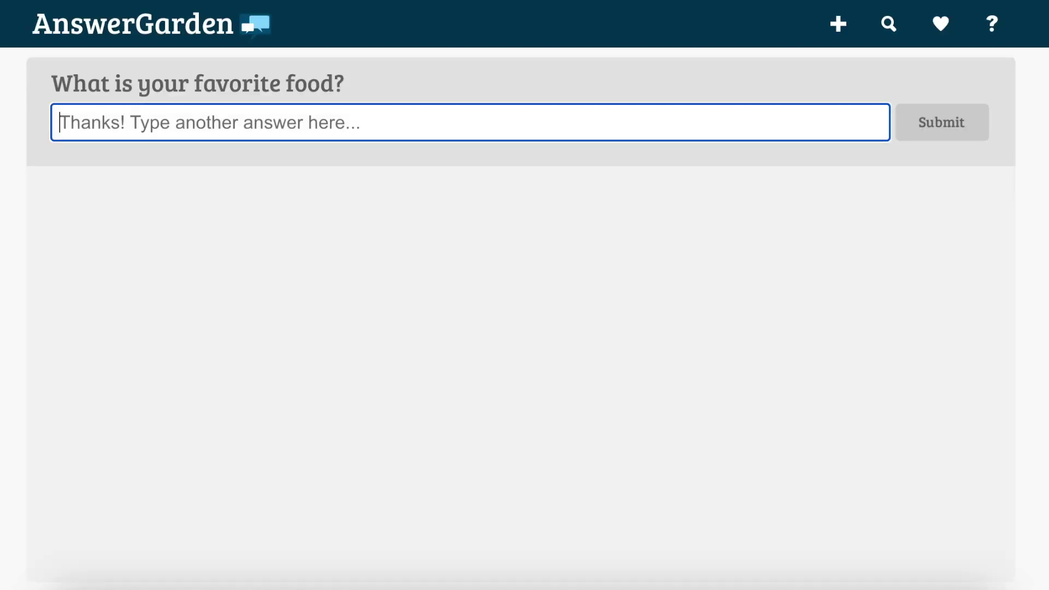